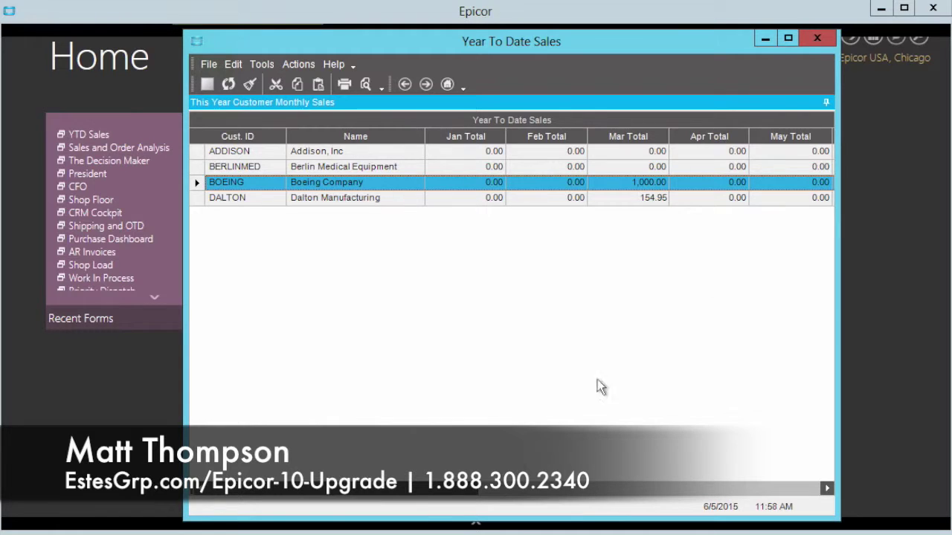
Turn on Show Group By, group rows by Cust. ID, and expand the ADDISON and DALTON groups
{"action": "left_click_drag", "start_coordinate": [425, 492], "coordinate": [334, 487]}
{"action": "right_click", "coordinate": [265, 130]}
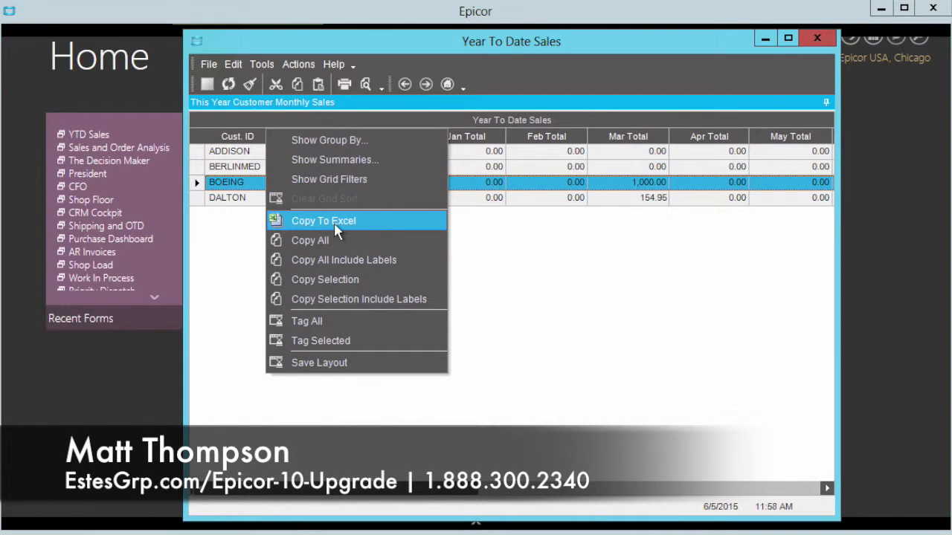
{"action": "left_click", "coordinate": [228, 249]}
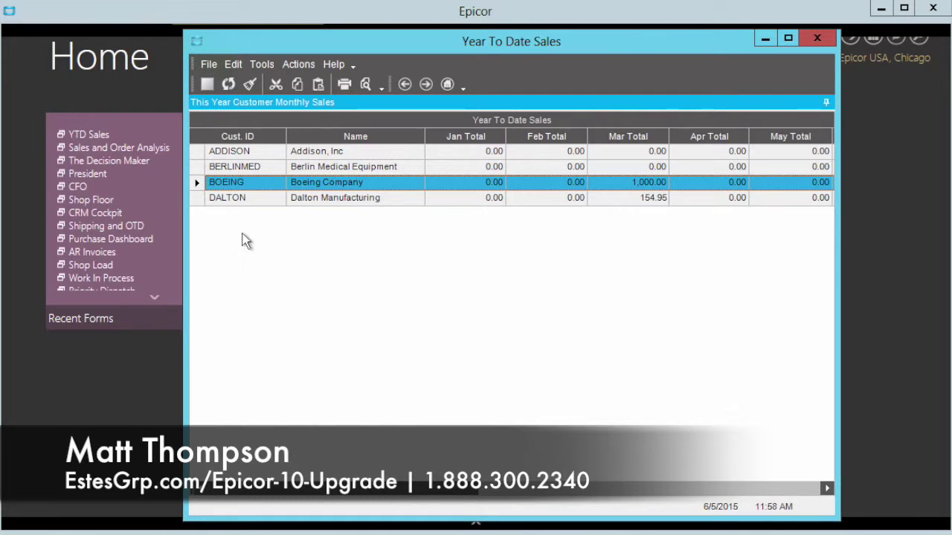
{"action": "right_click", "coordinate": [253, 131]}
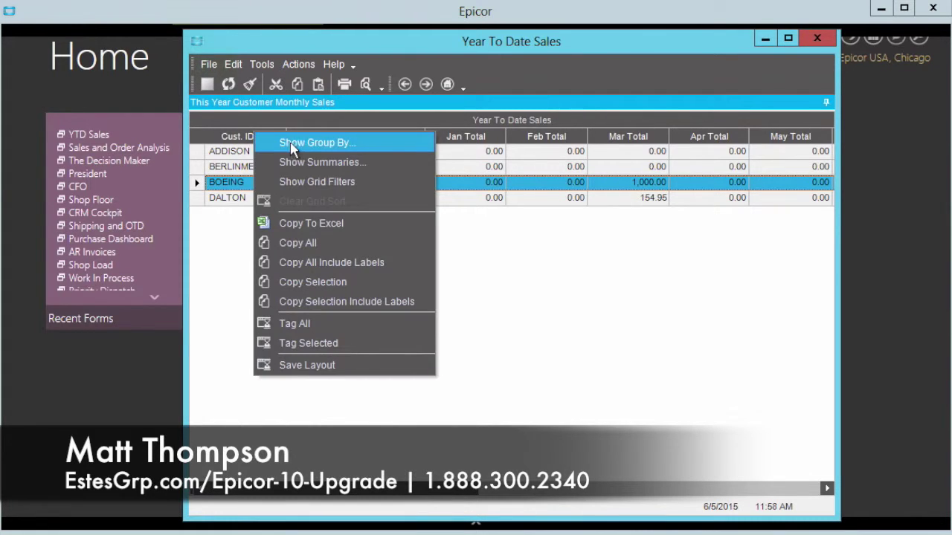
{"action": "left_click", "coordinate": [314, 142]}
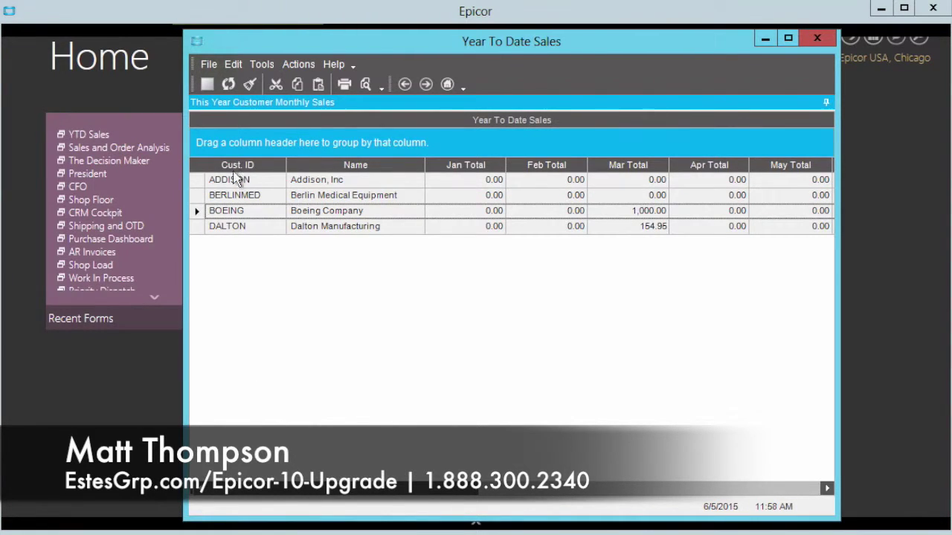
{"action": "left_click_drag", "start_coordinate": [247, 165], "coordinate": [250, 144]}
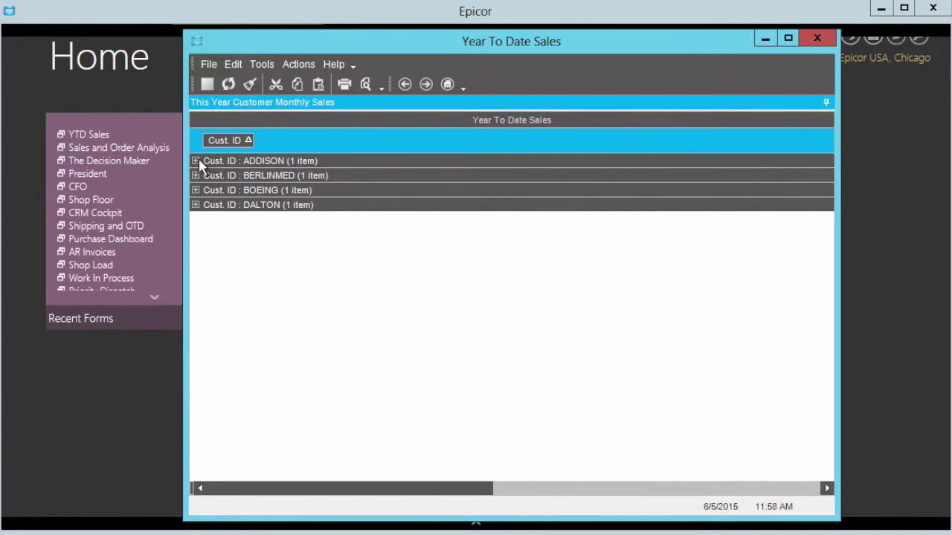
{"action": "left_click", "coordinate": [196, 160]}
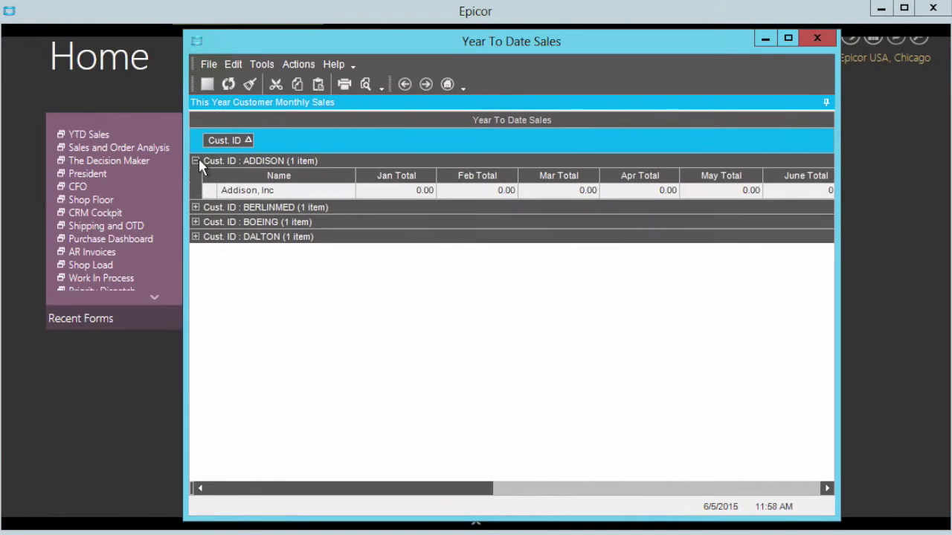
{"action": "left_click", "coordinate": [195, 236]}
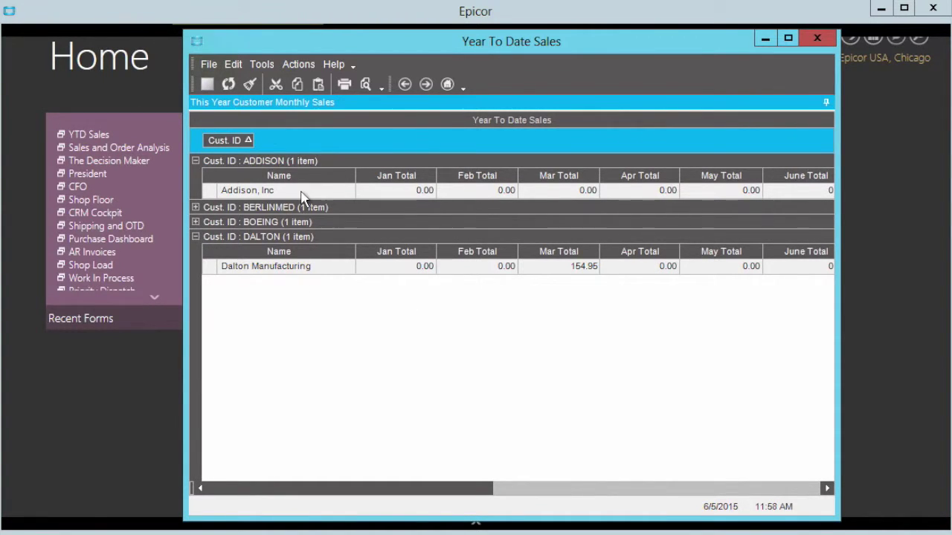
Show grid filters and filter the Name column to Boeing Company
{"action": "right_click", "coordinate": [270, 181]}
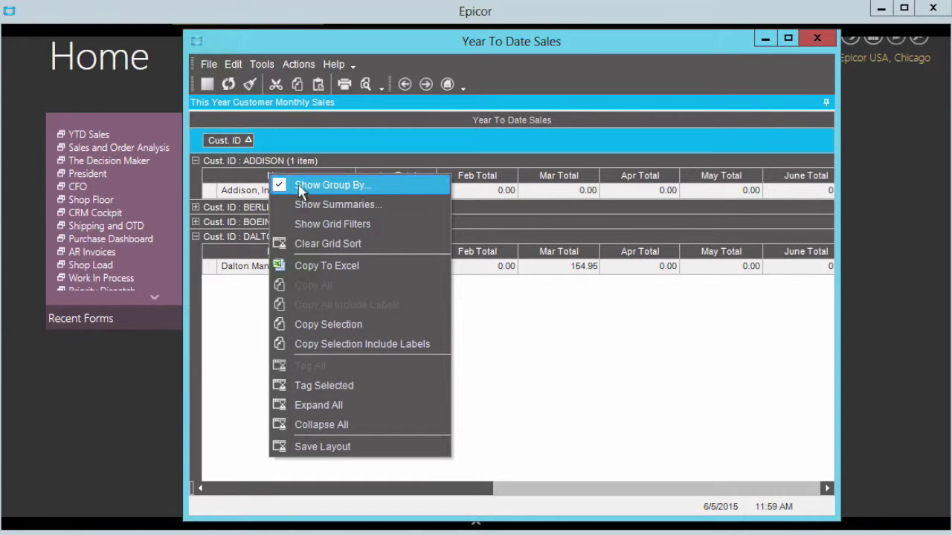
{"action": "left_click", "coordinate": [327, 220]}
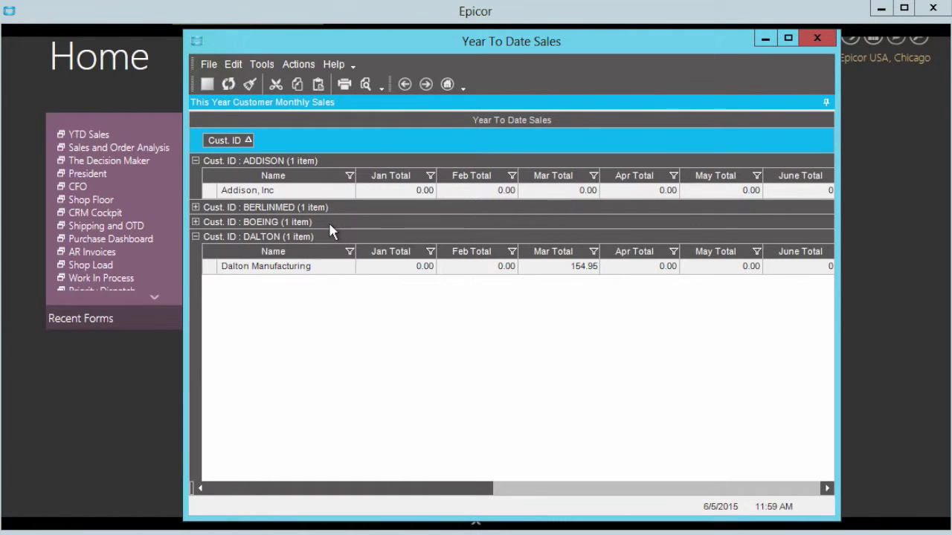
{"action": "left_click", "coordinate": [349, 176]}
{"action": "left_click", "coordinate": [241, 260]}
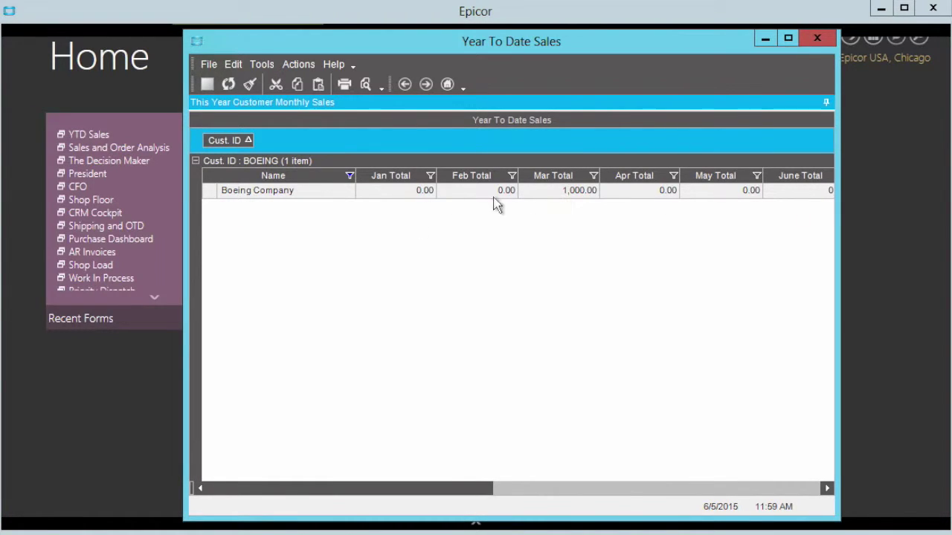
{"action": "left_click", "coordinate": [196, 161]}
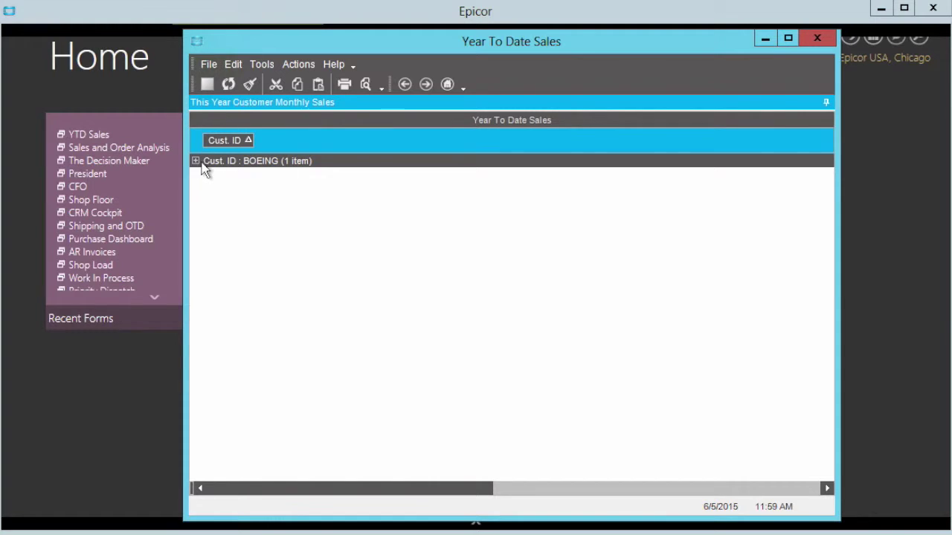
{"action": "left_click", "coordinate": [195, 161]}
Reset the Name filter to (All) and copy the grouped grid to Excel
{"action": "left_click", "coordinate": [349, 176]}
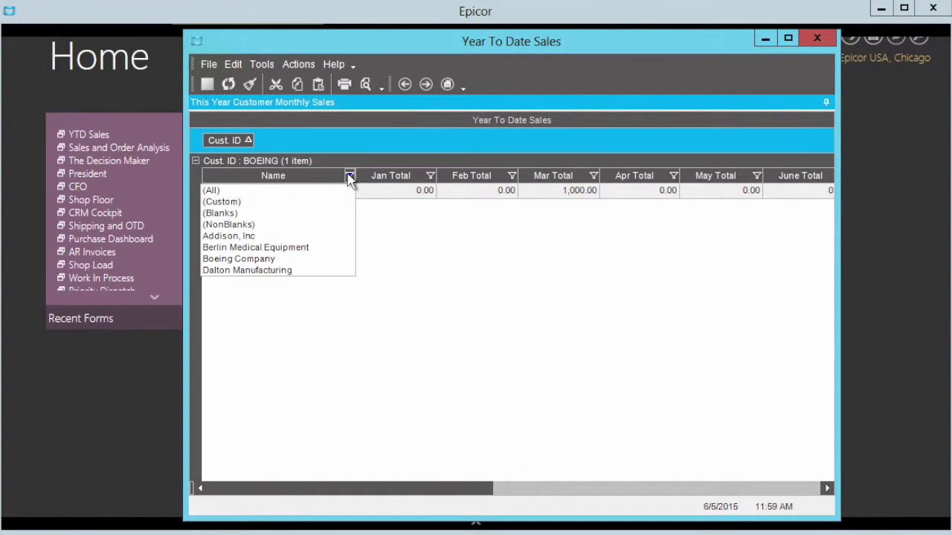
{"action": "left_click", "coordinate": [216, 190]}
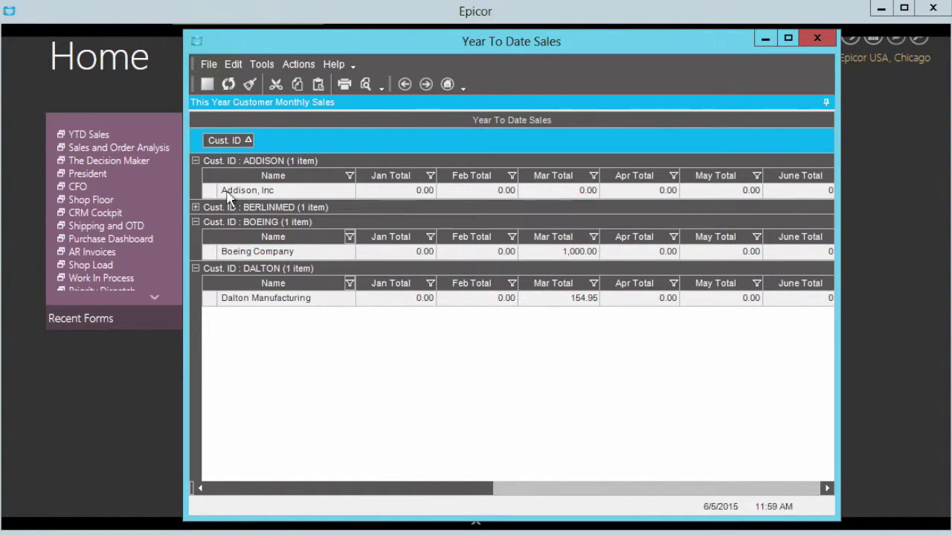
{"action": "right_click", "coordinate": [276, 165]}
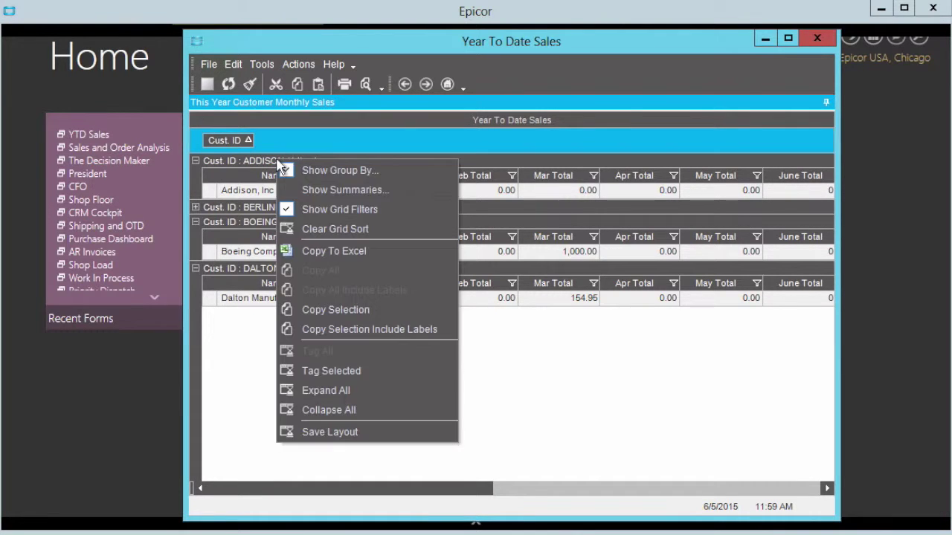
{"action": "left_click", "coordinate": [333, 255]}
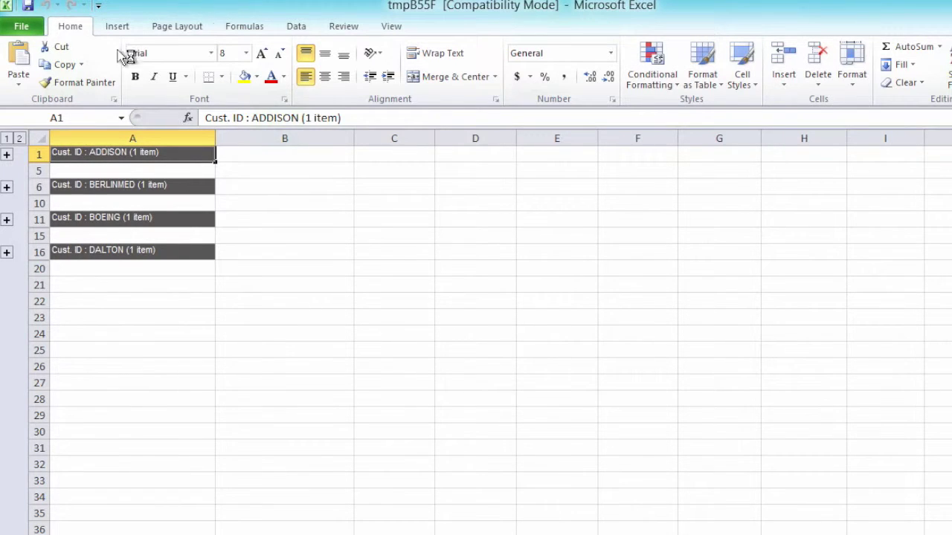
Expand the ADDISON, BERLINMED and BOEING groups in the sheet, then close tmpB55F without saving
{"action": "left_click", "coordinate": [7, 156]}
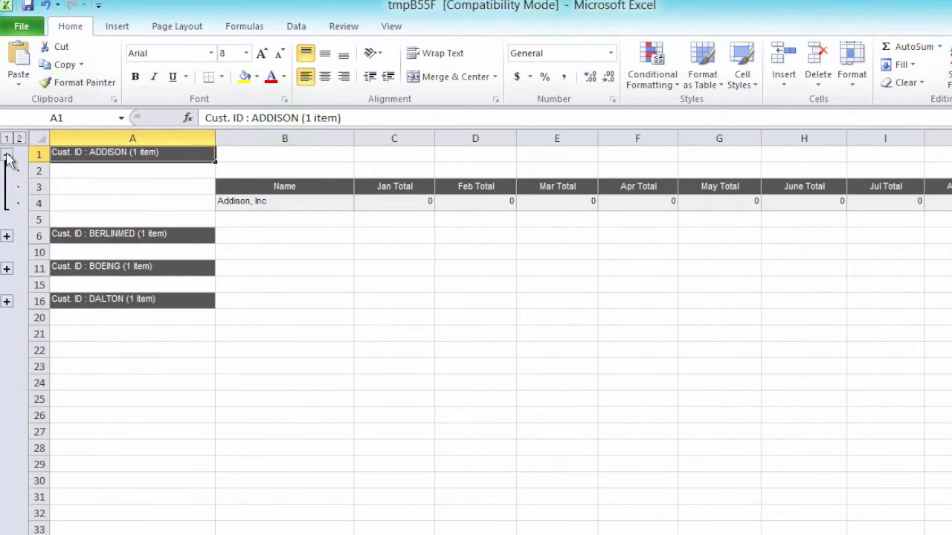
{"action": "left_click", "coordinate": [7, 237]}
{"action": "left_click", "coordinate": [6, 319]}
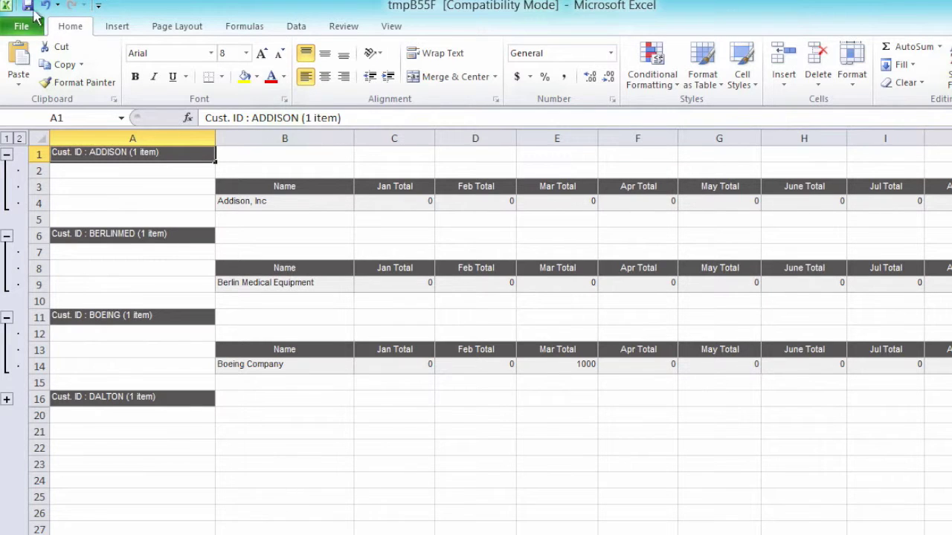
{"action": "double_click", "coordinate": [6, 7]}
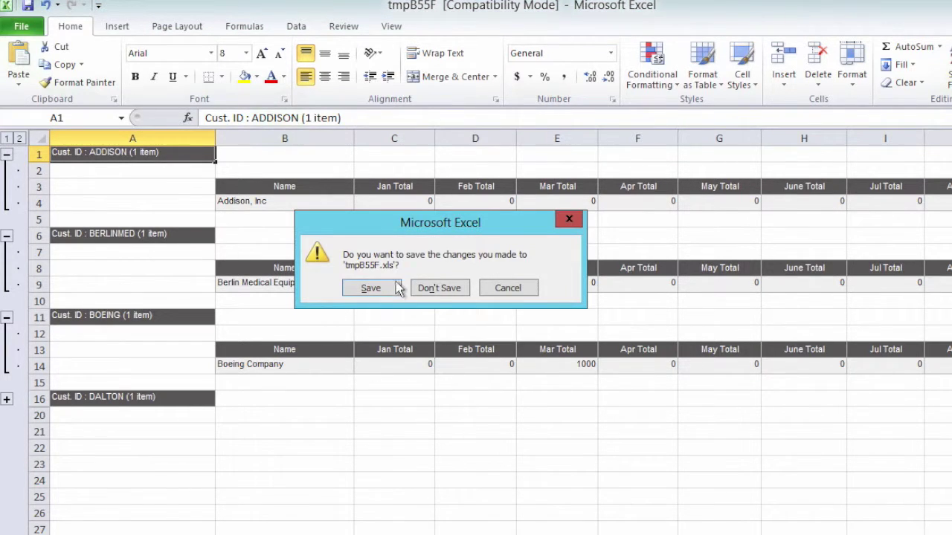
{"action": "left_click", "coordinate": [429, 288]}
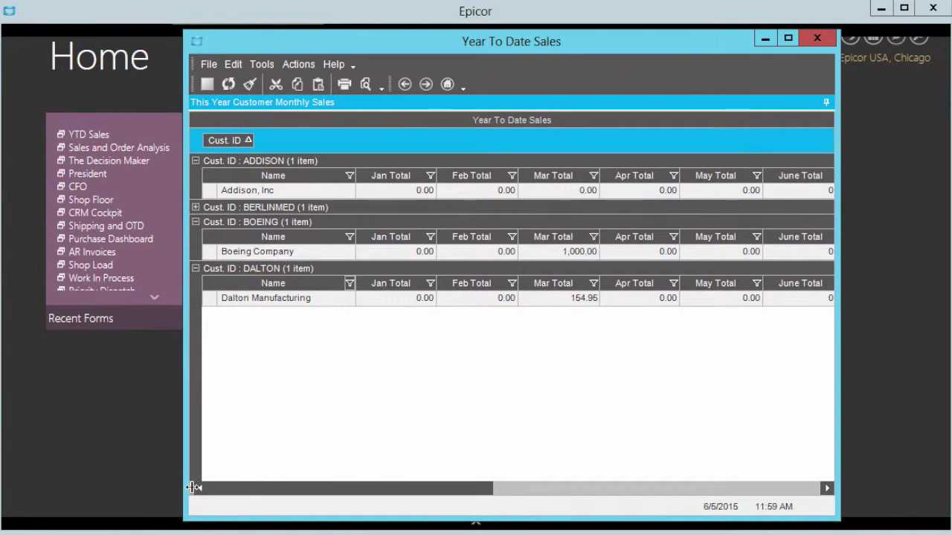
Drag the split box beside the horizontal scrollbar rightward to create a second grid pane
{"action": "left_click_drag", "start_coordinate": [192, 487], "coordinate": [359, 485]}
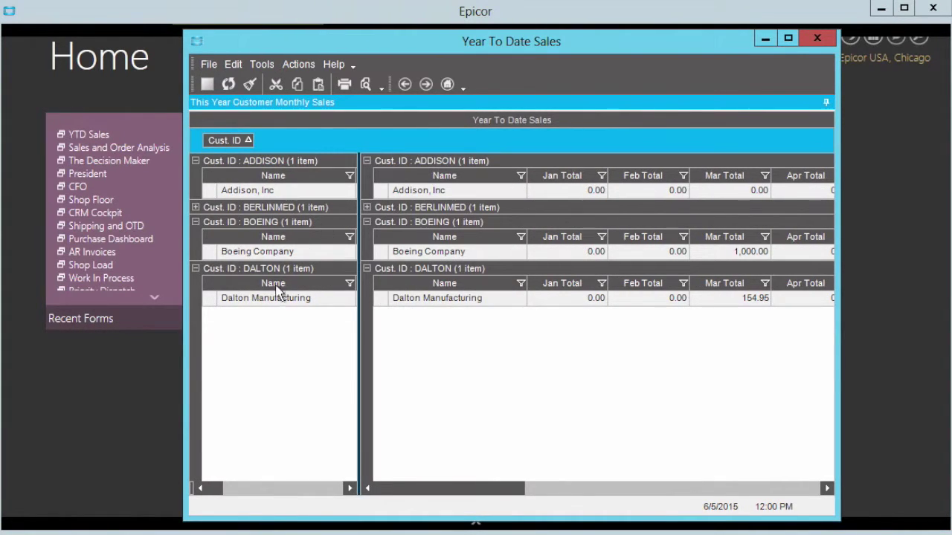
Scroll the left pane back to Name and move Year Total beside Sep Total in the right pane
{"action": "left_click_drag", "start_coordinate": [224, 486], "coordinate": [200, 489]}
{"action": "left_click_drag", "start_coordinate": [429, 490], "coordinate": [749, 485]}
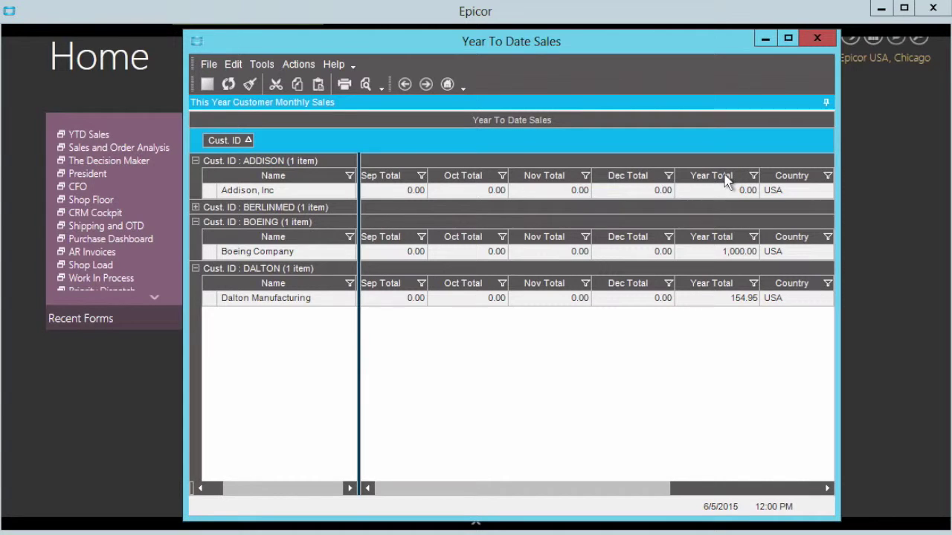
{"action": "left_click_drag", "start_coordinate": [725, 181], "coordinate": [450, 186]}
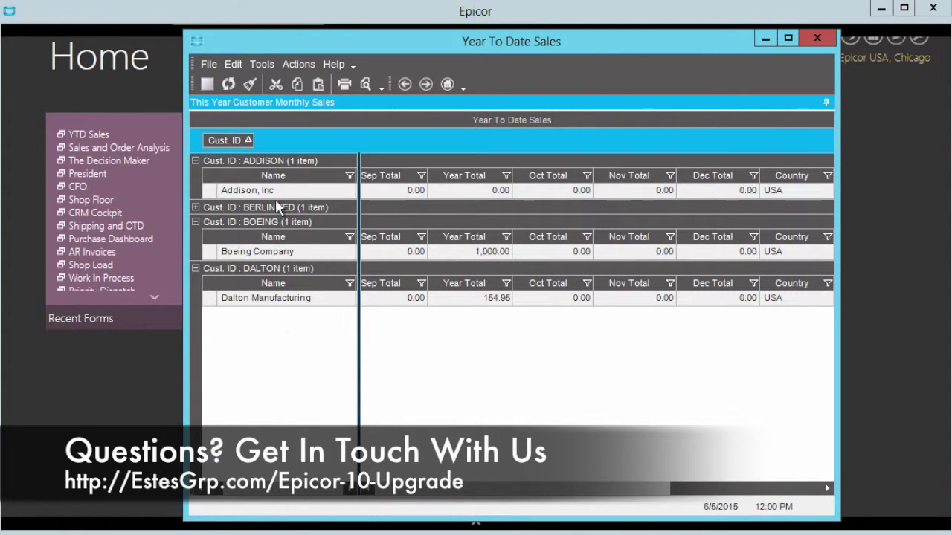
{"action": "right_click", "coordinate": [292, 182]}
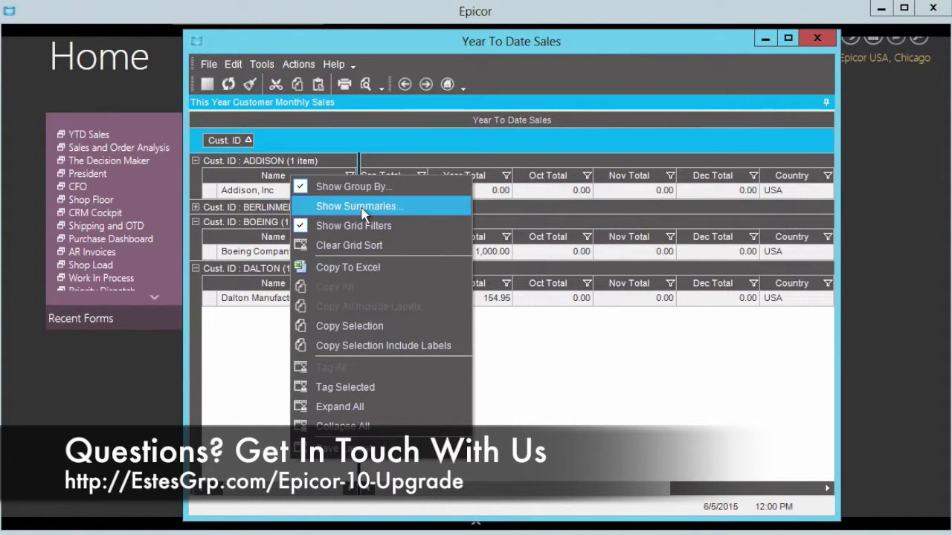
{"action": "left_click", "coordinate": [581, 336]}
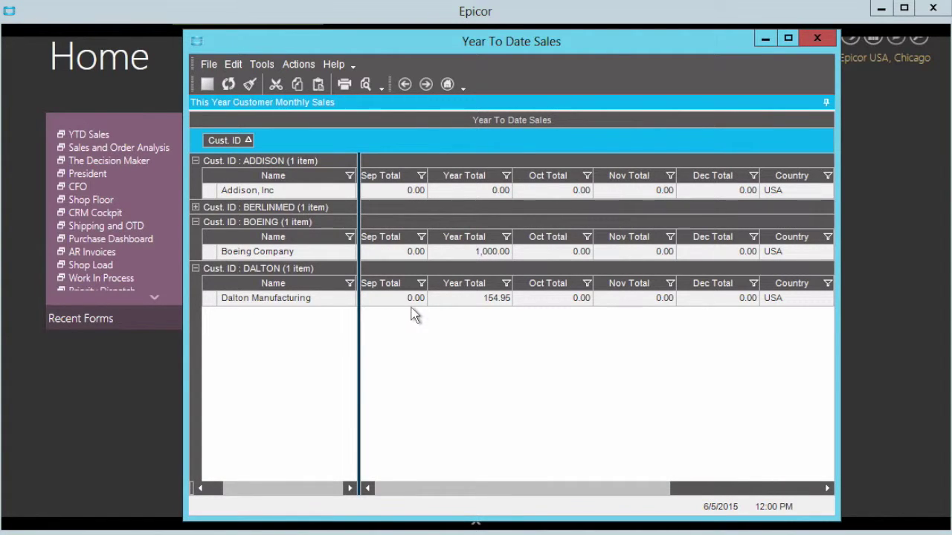
Switch to PowerPoint to show the Start a Conversation slide
{"action": "key", "text": "super+Tab"}
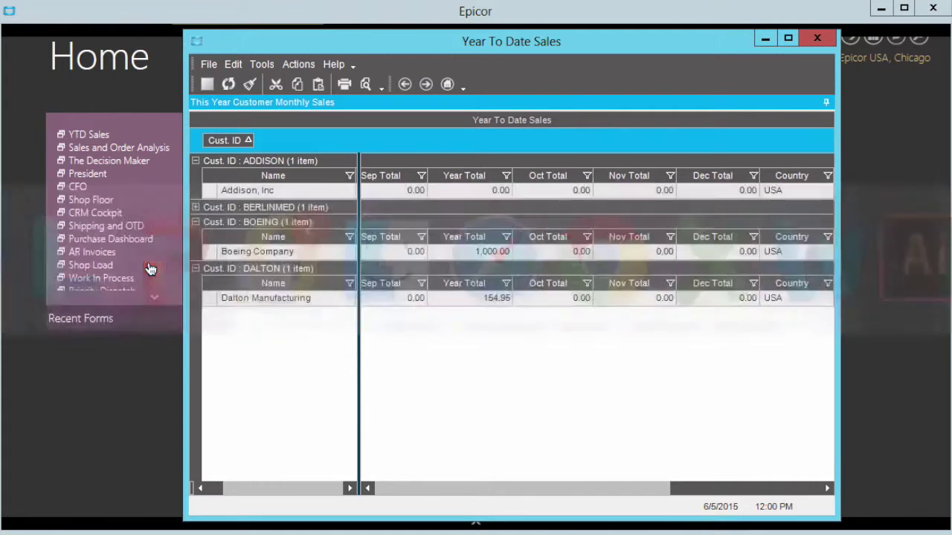